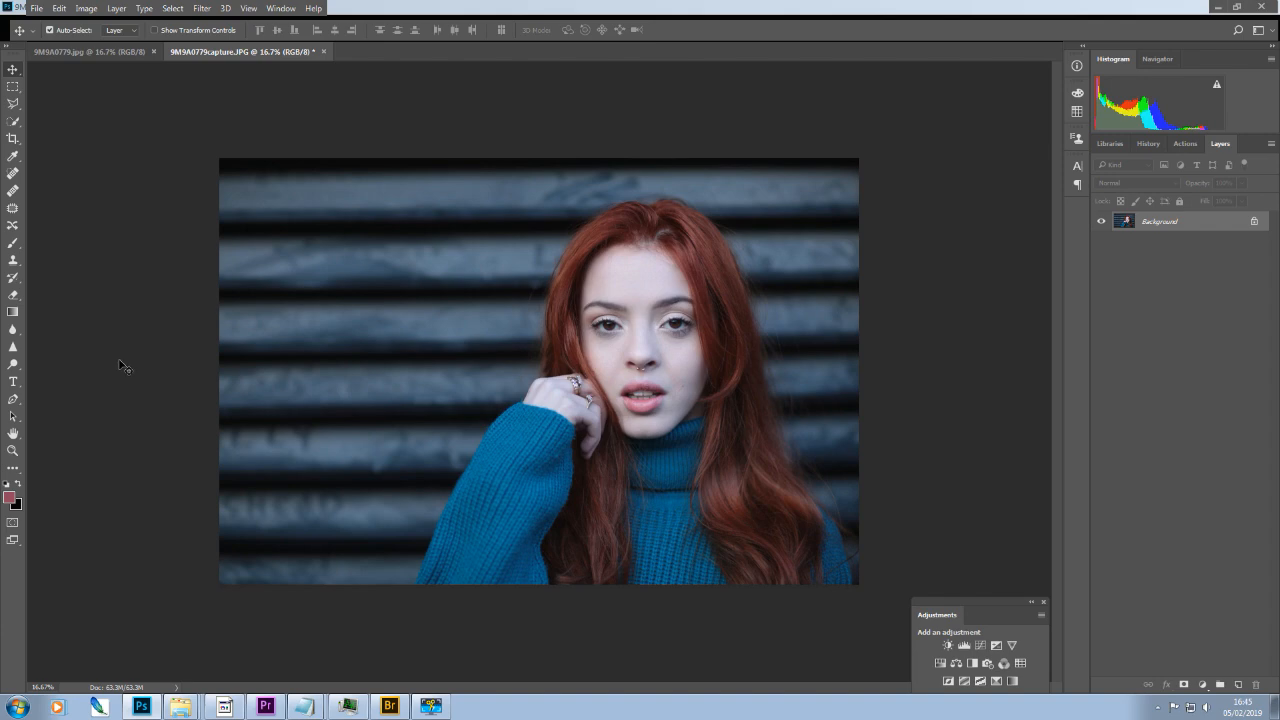
- Arrange the two open portraits 2-up horizontally and align both views so the jumper shows in each
key("ctrl+plus")
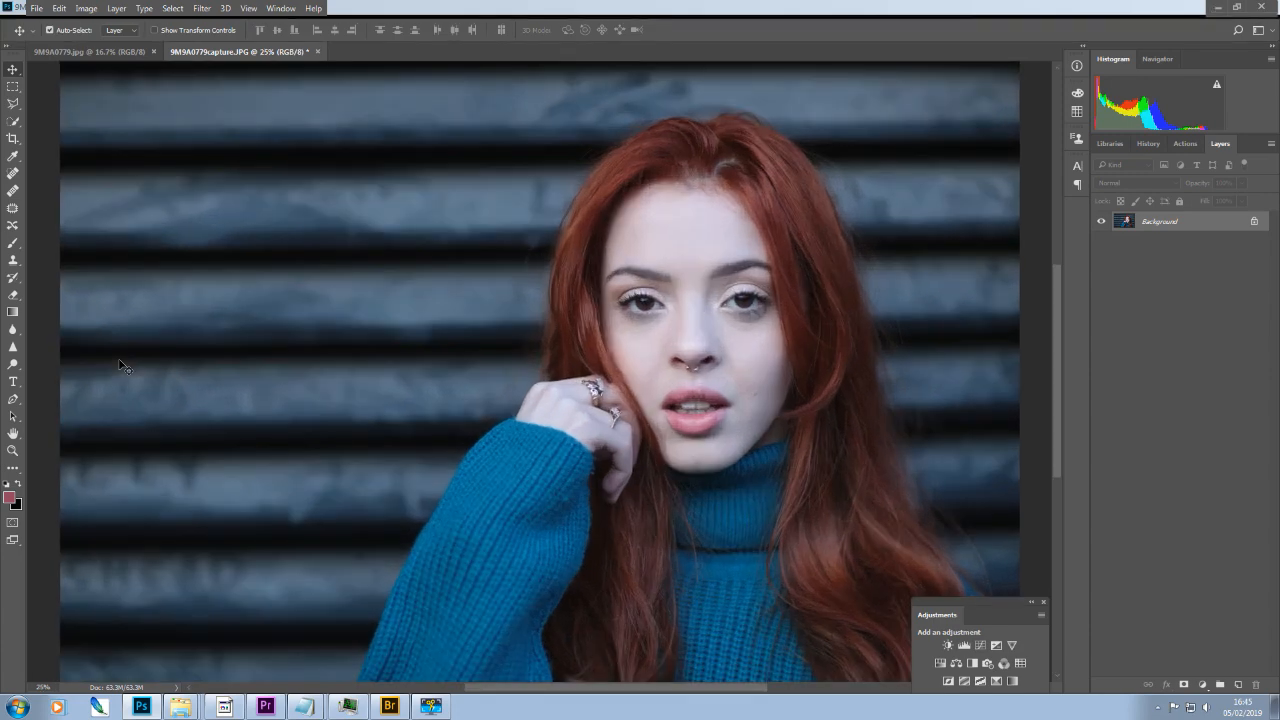
key("ctrl+minus")
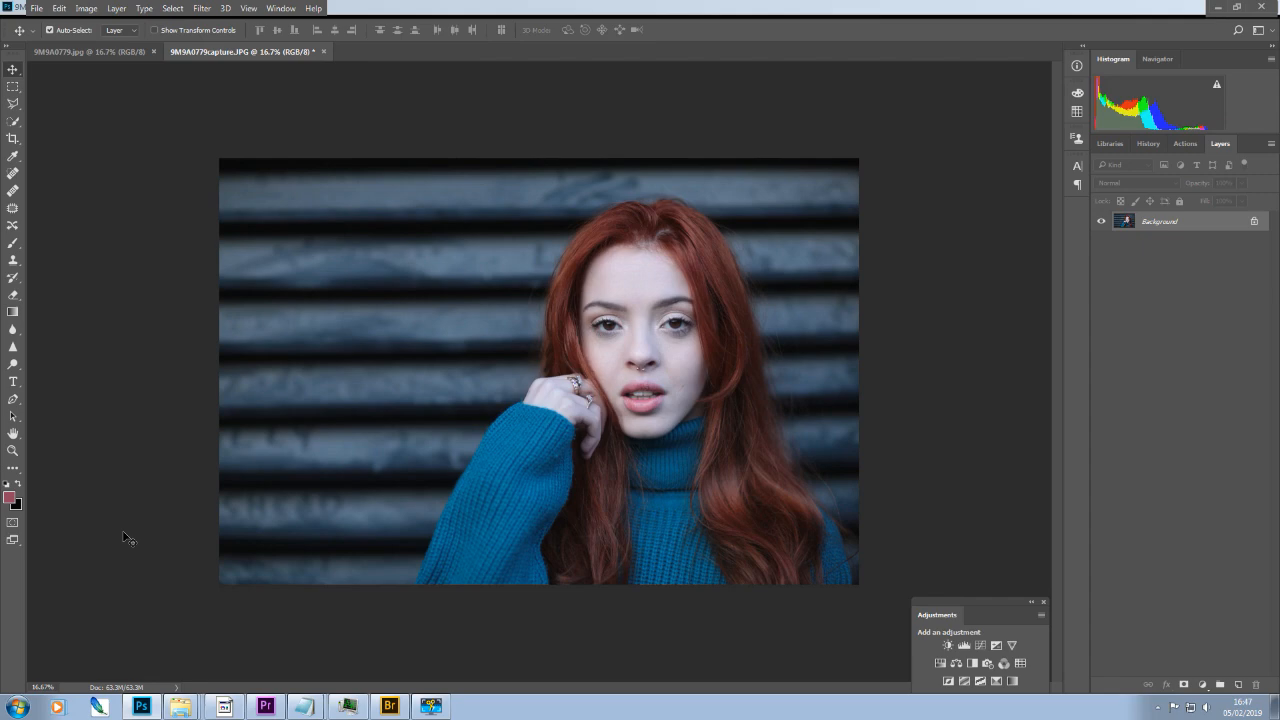
left_click(83, 52)
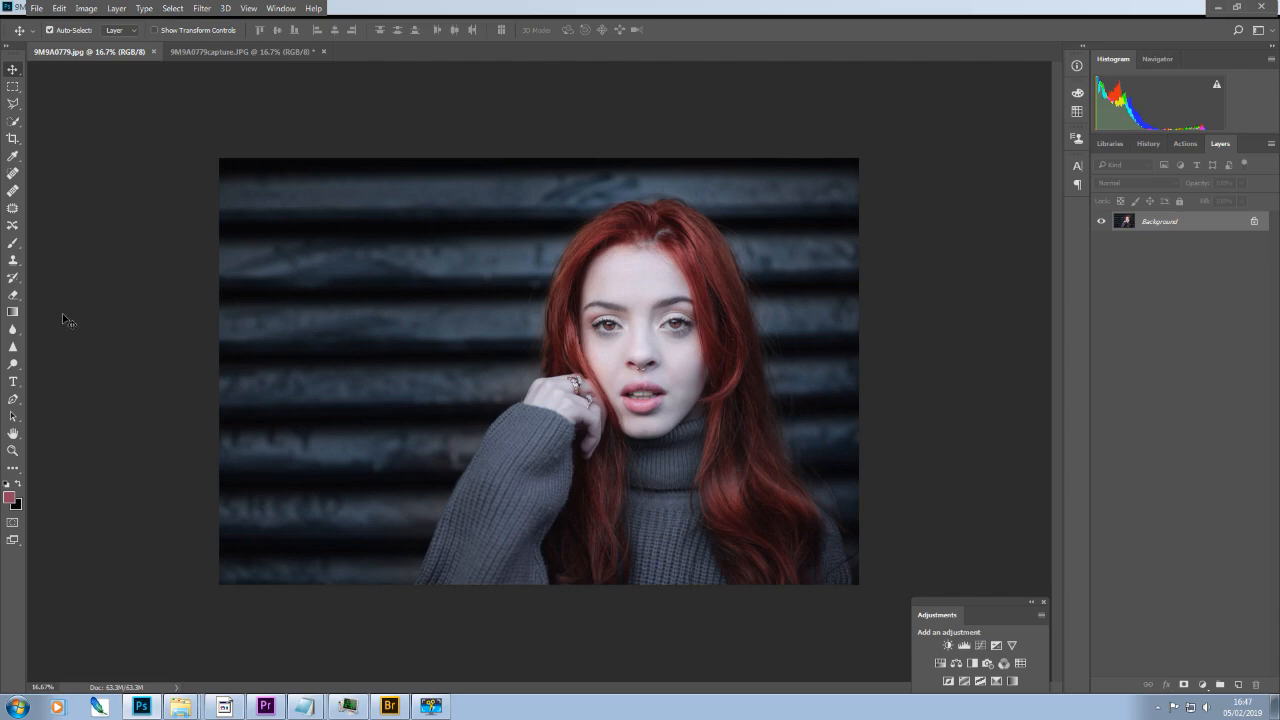
left_click(237, 52)
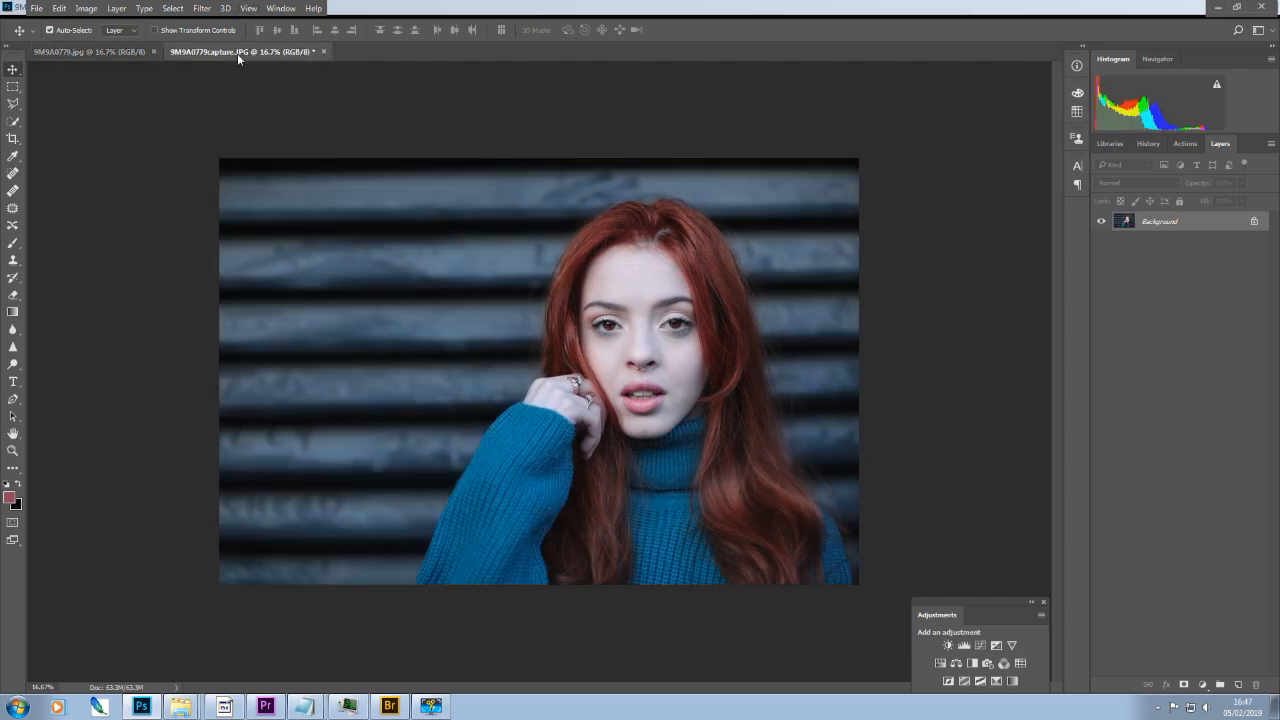
left_click(283, 10)
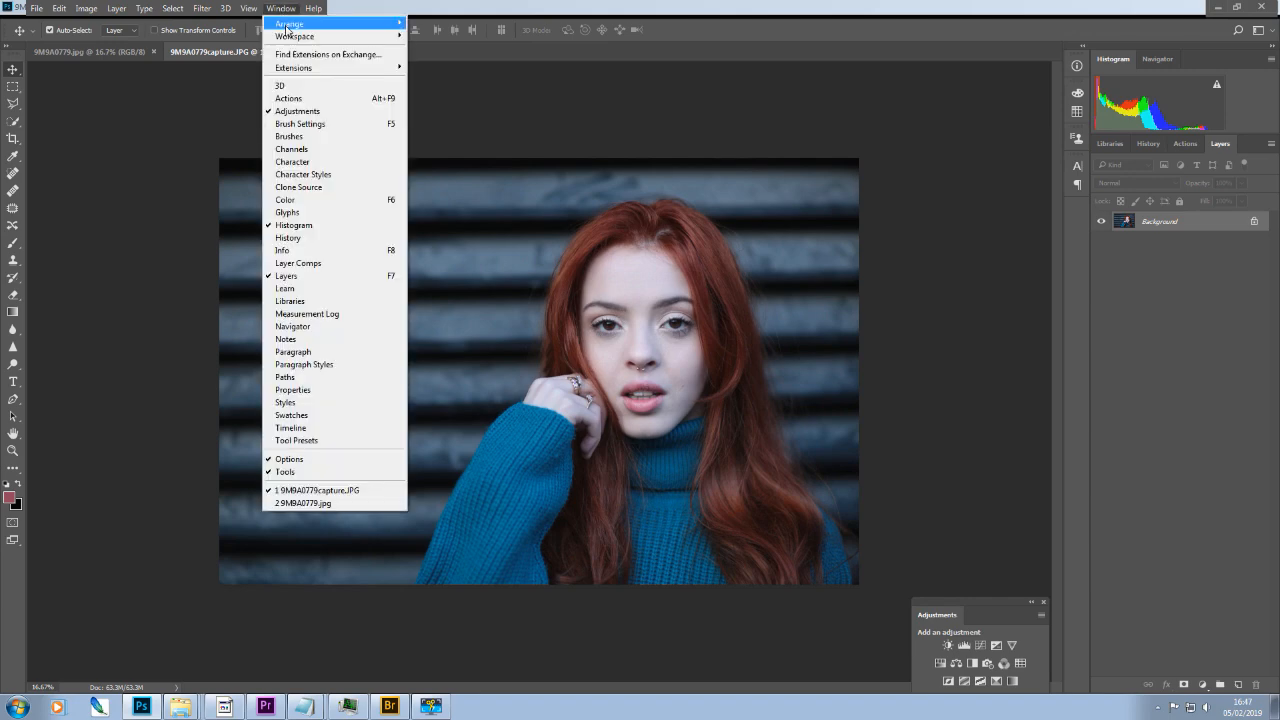
mouse_move(287, 29)
left_click(448, 49)
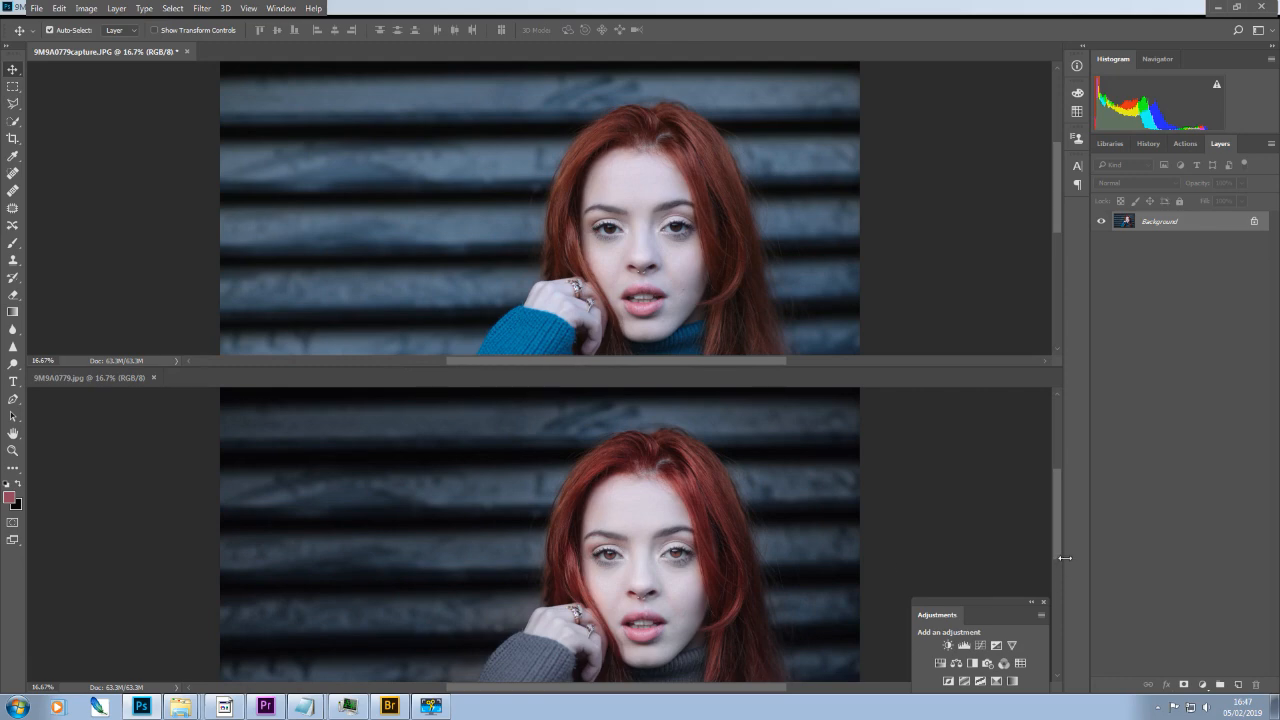
left_click_drag(1059, 520, 1078, 567)
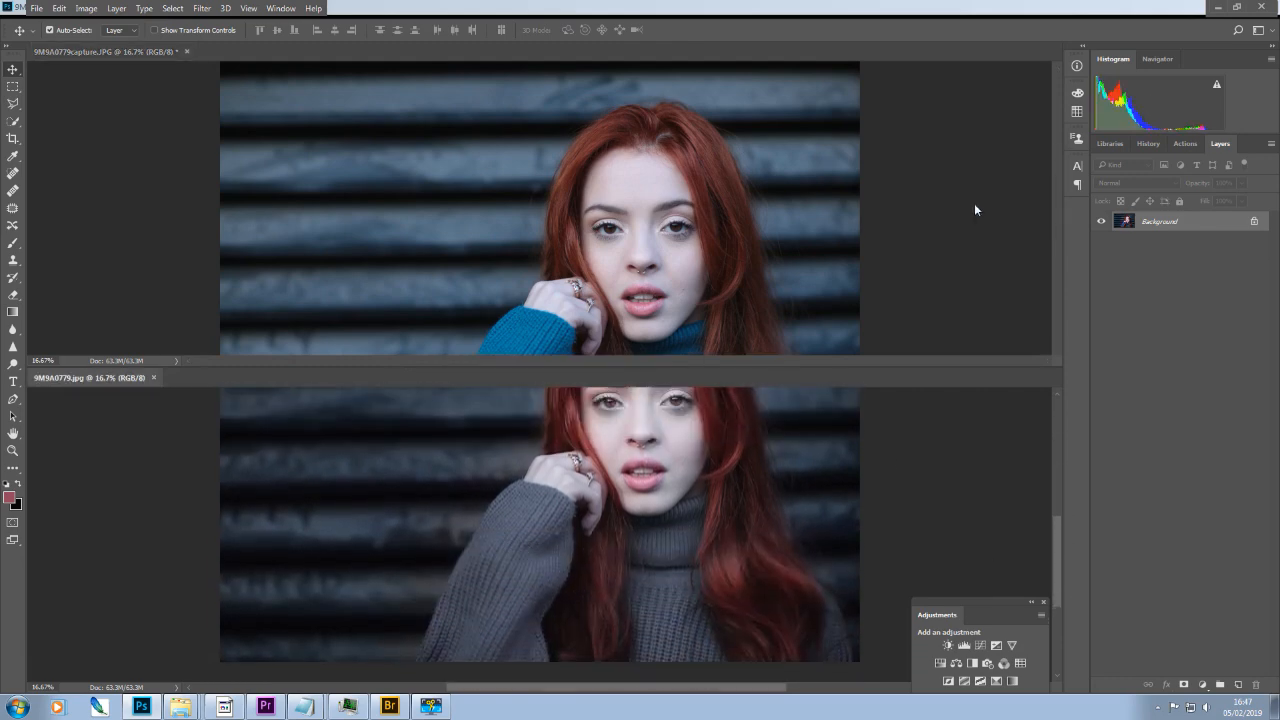
left_click(1004, 191)
left_click_drag(1053, 188, 1061, 232)
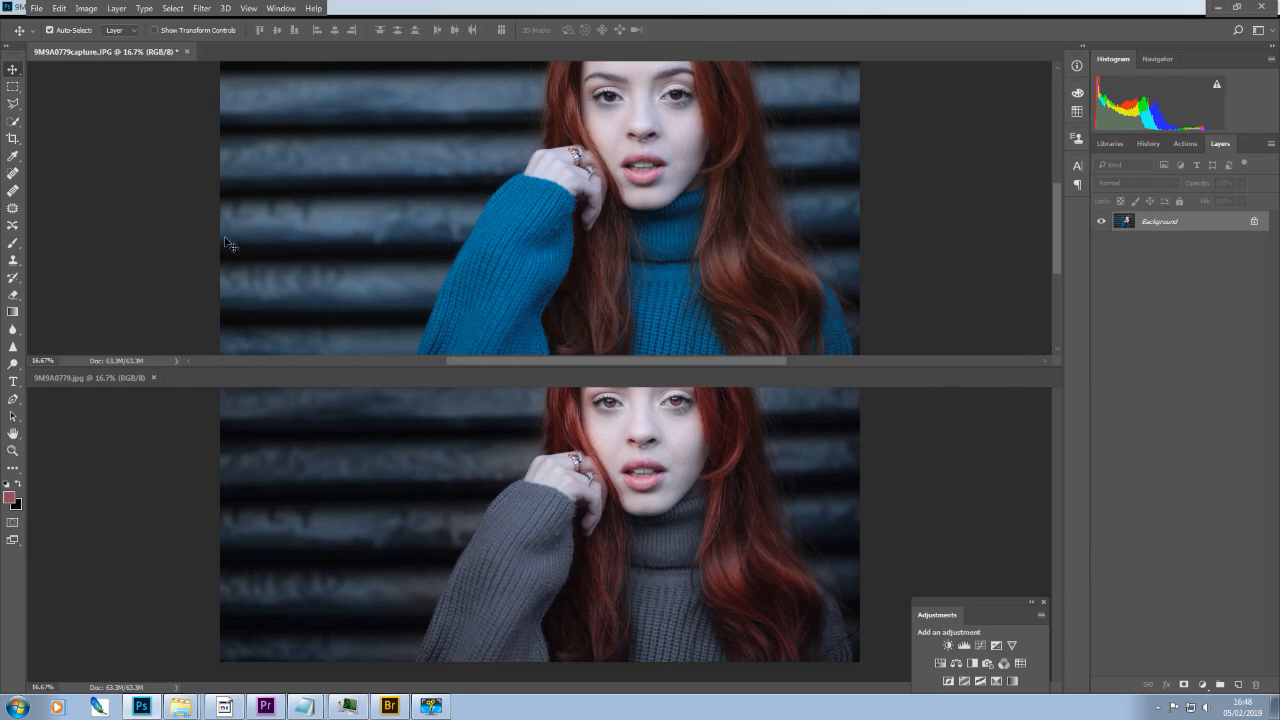
- Open the Camera Raw Filter on 9M9A0779capture.JPG and set the Blues saturation to -58 in the HSL adjustments
left_click(204, 9)
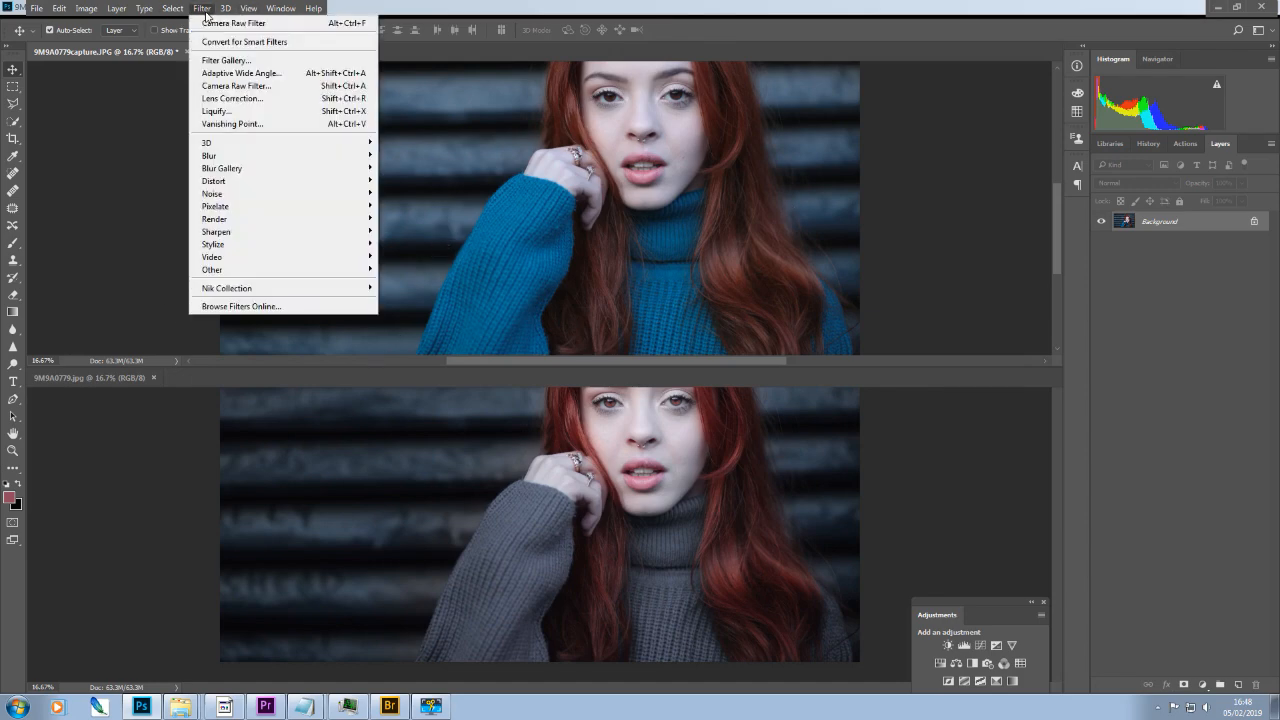
left_click(229, 87)
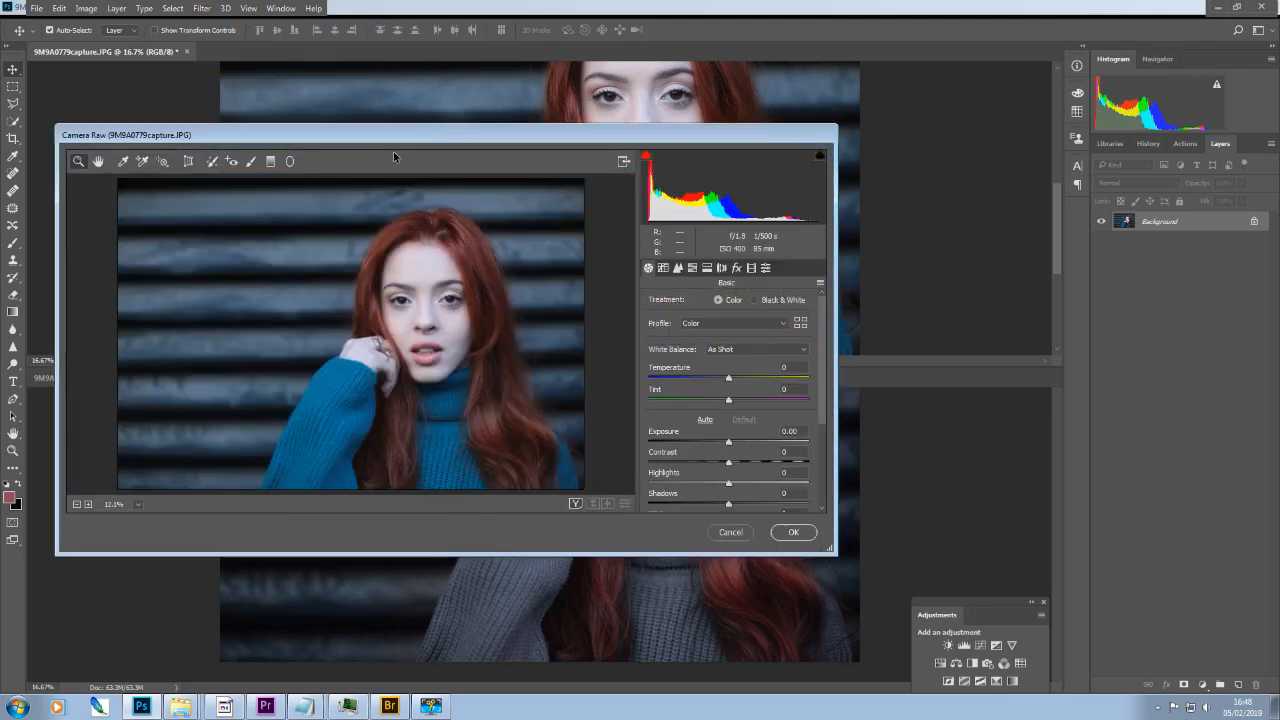
left_click_drag(436, 134, 466, 58)
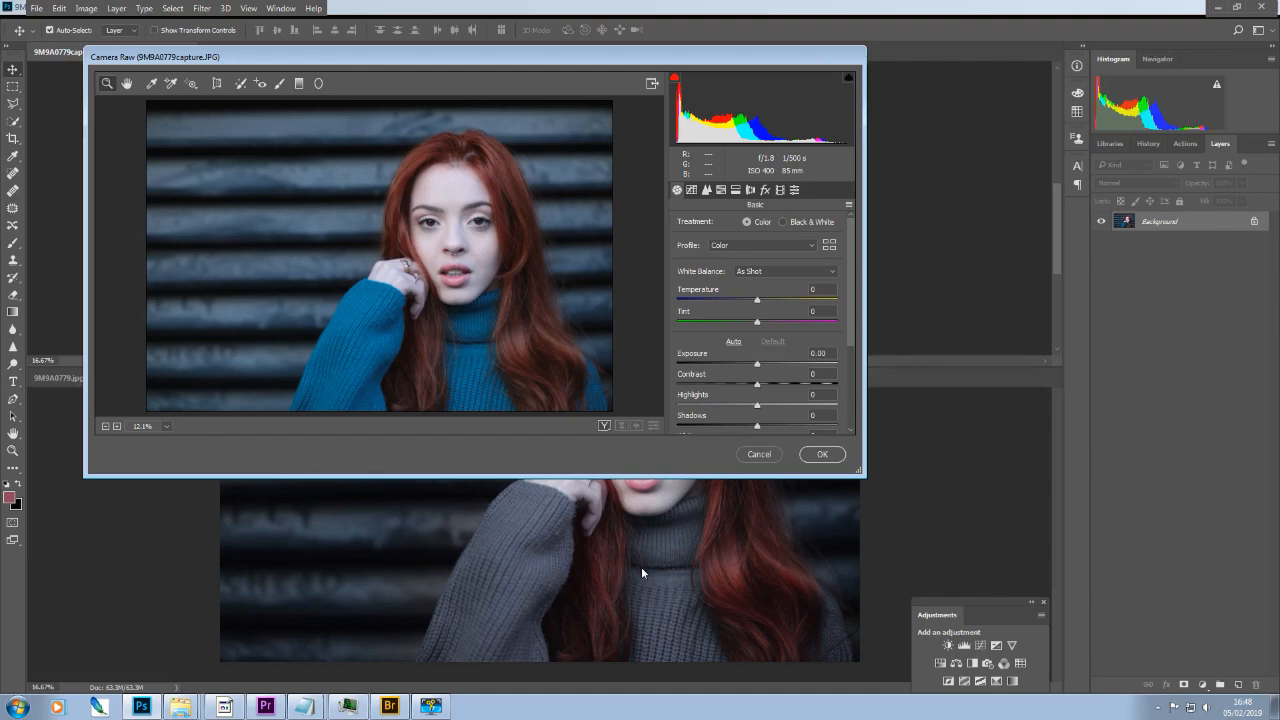
left_click(721, 190)
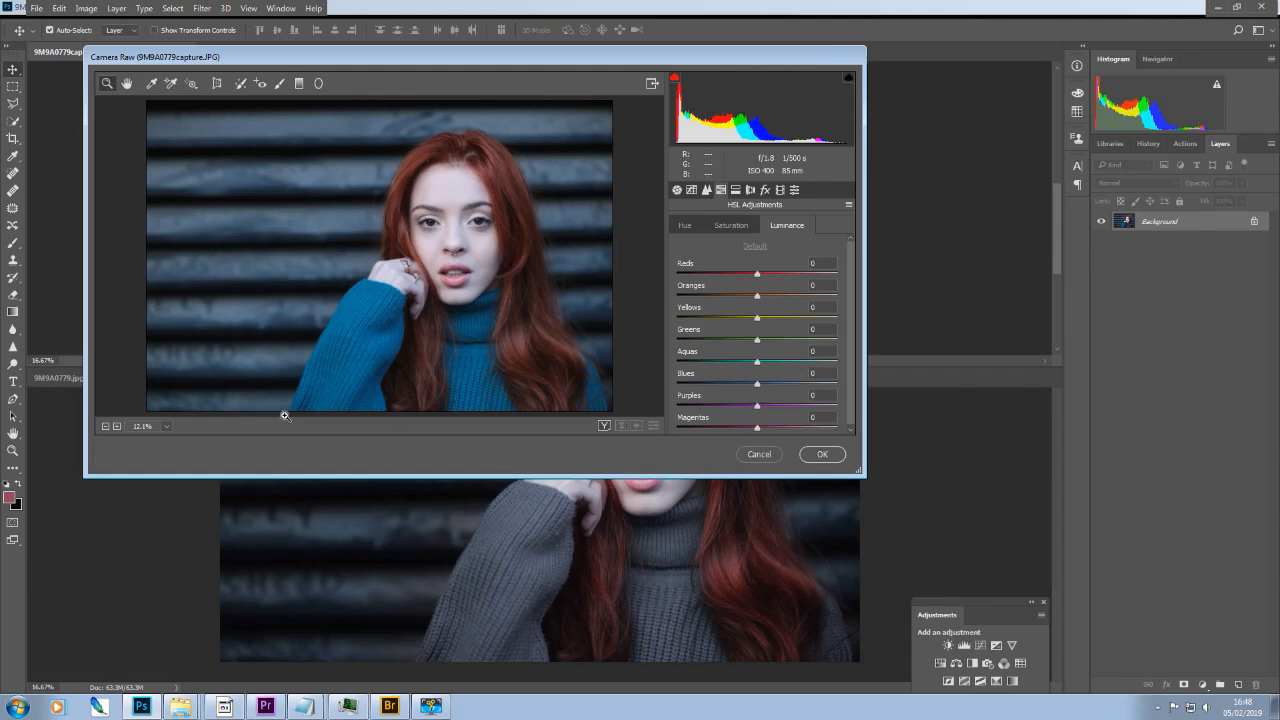
left_click(730, 226)
left_click(757, 386)
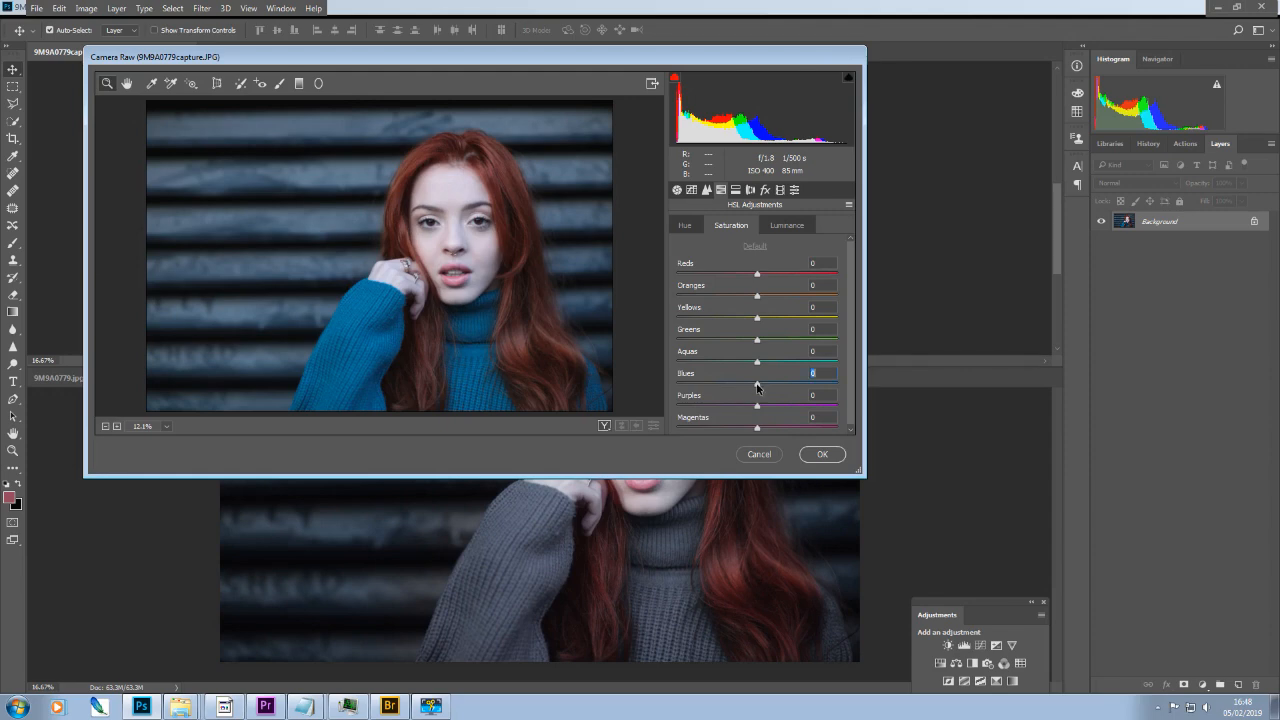
left_click_drag(757, 386, 709, 394)
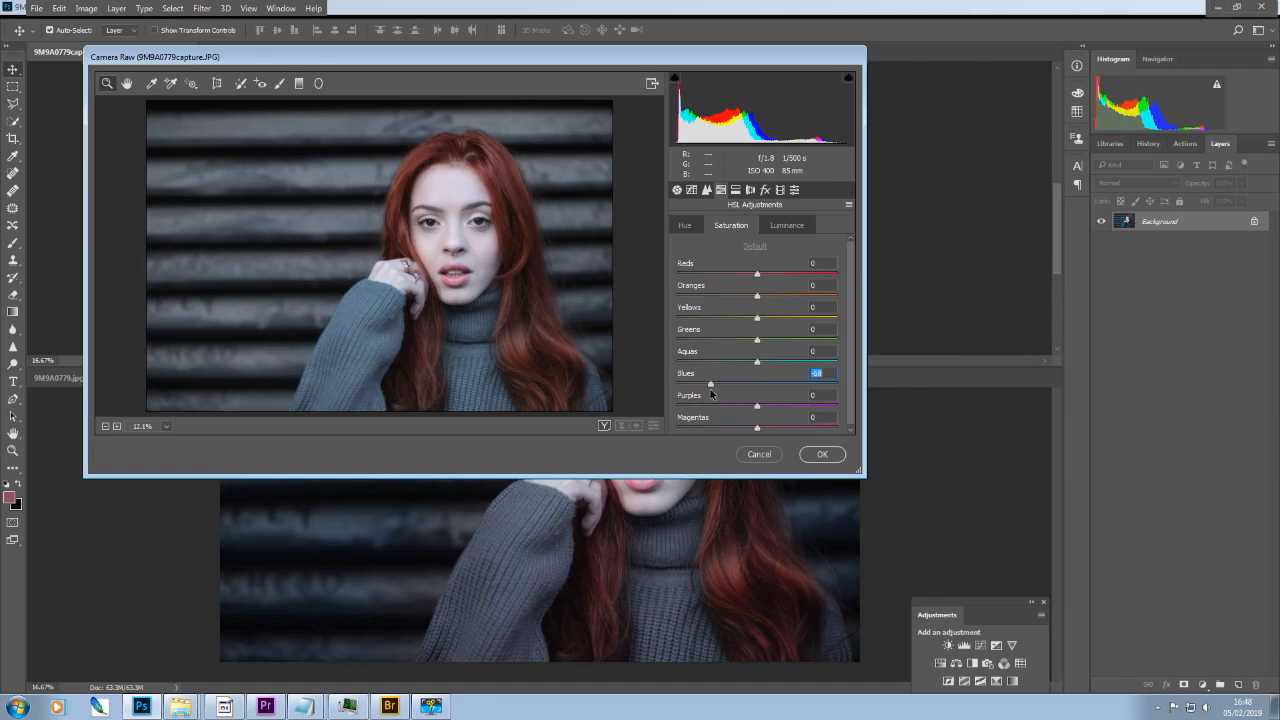
- Try shifting the Blues hue in the HSL adjustments and return it to 0
left_click(685, 226)
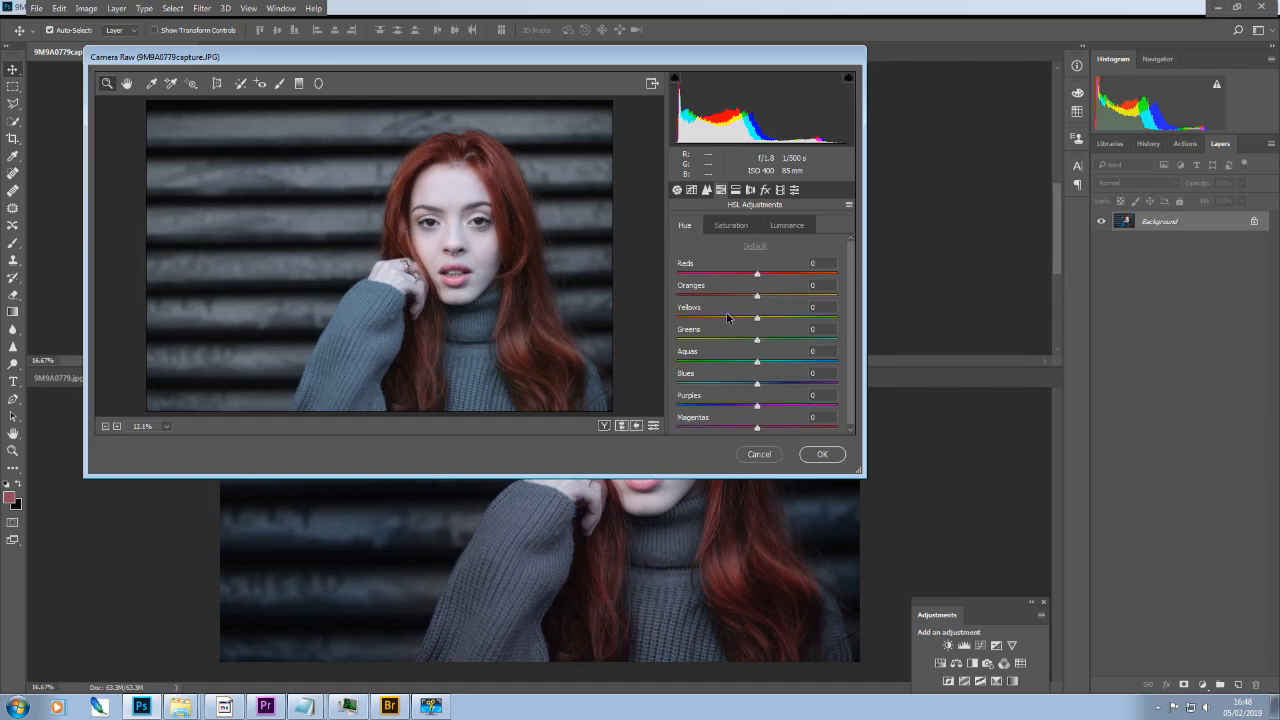
left_click_drag(758, 387, 809, 385)
left_click_drag(829, 385, 758, 398)
left_click_drag(757, 398, 759, 397)
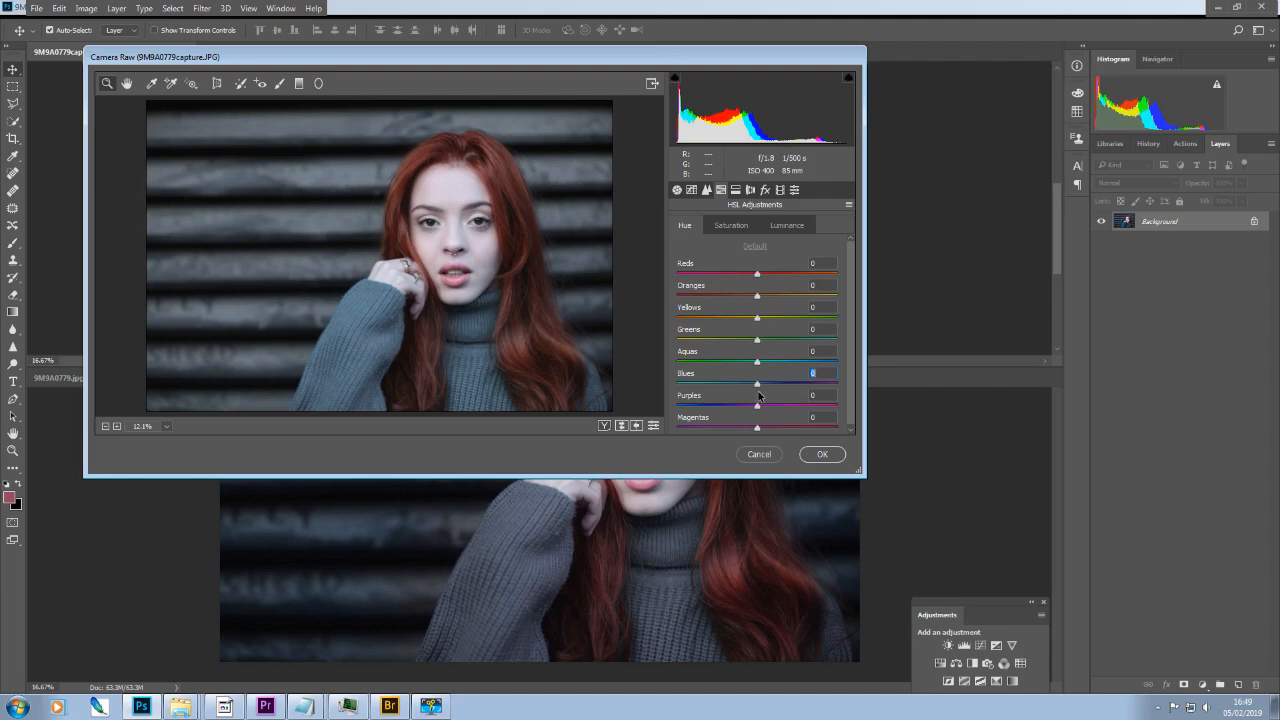
- Lower the Blues luminance to about -25 in the HSL adjustments
left_click(742, 228)
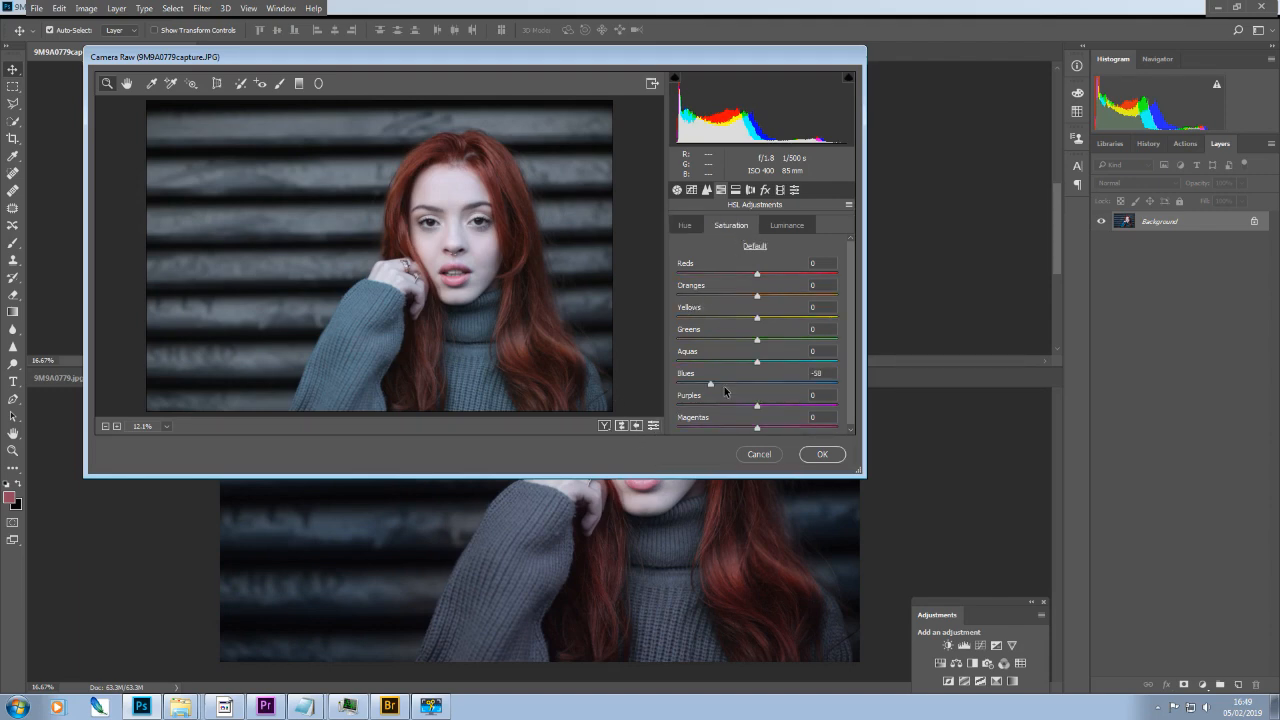
left_click(791, 228)
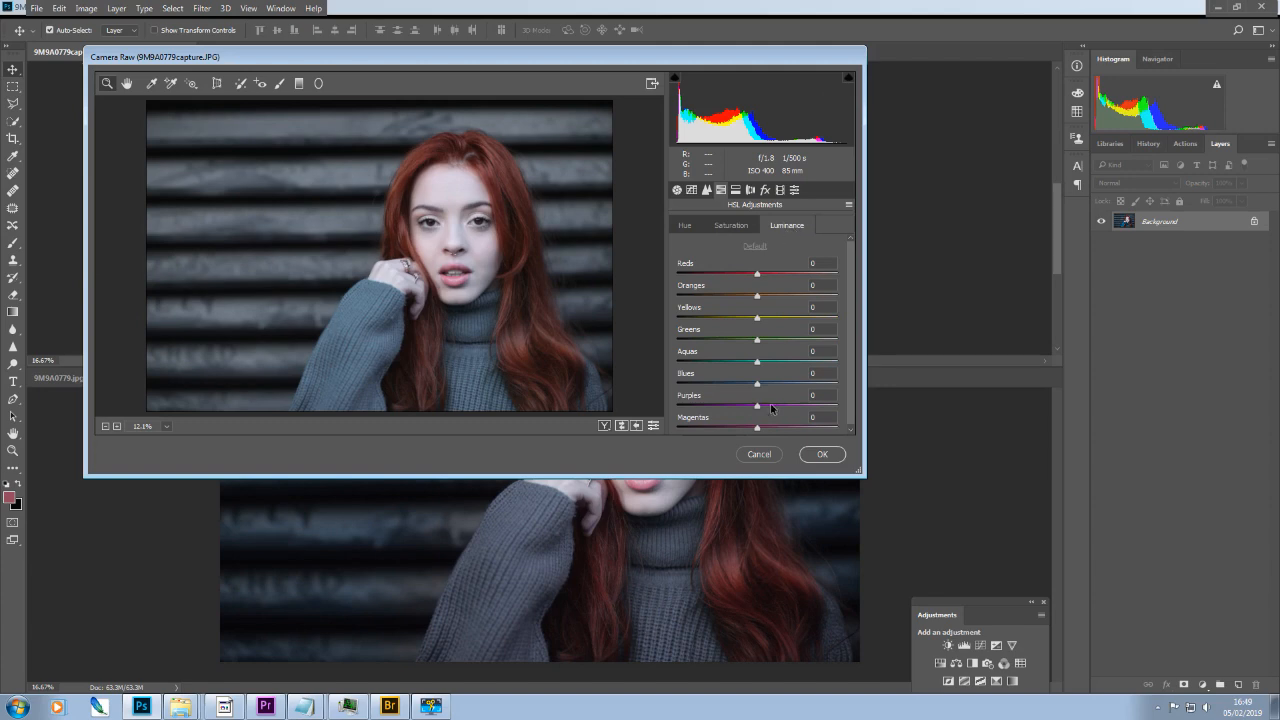
mouse_move(757, 383)
left_mouse_down()
mouse_move(743, 386)
mouse_move(798, 392)
mouse_move(737, 386)
left_mouse_up()
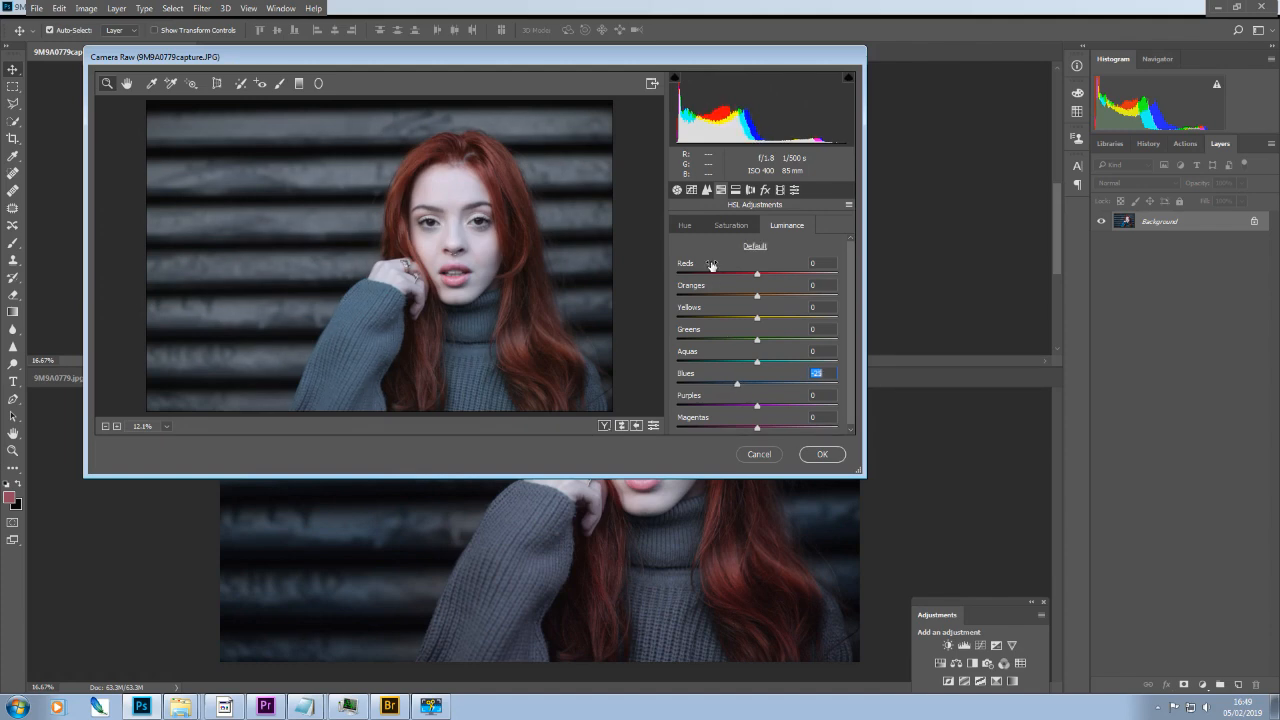
- Shift the Blues hue slightly toward purple and apply the Camera Raw Filter
left_click(686, 233)
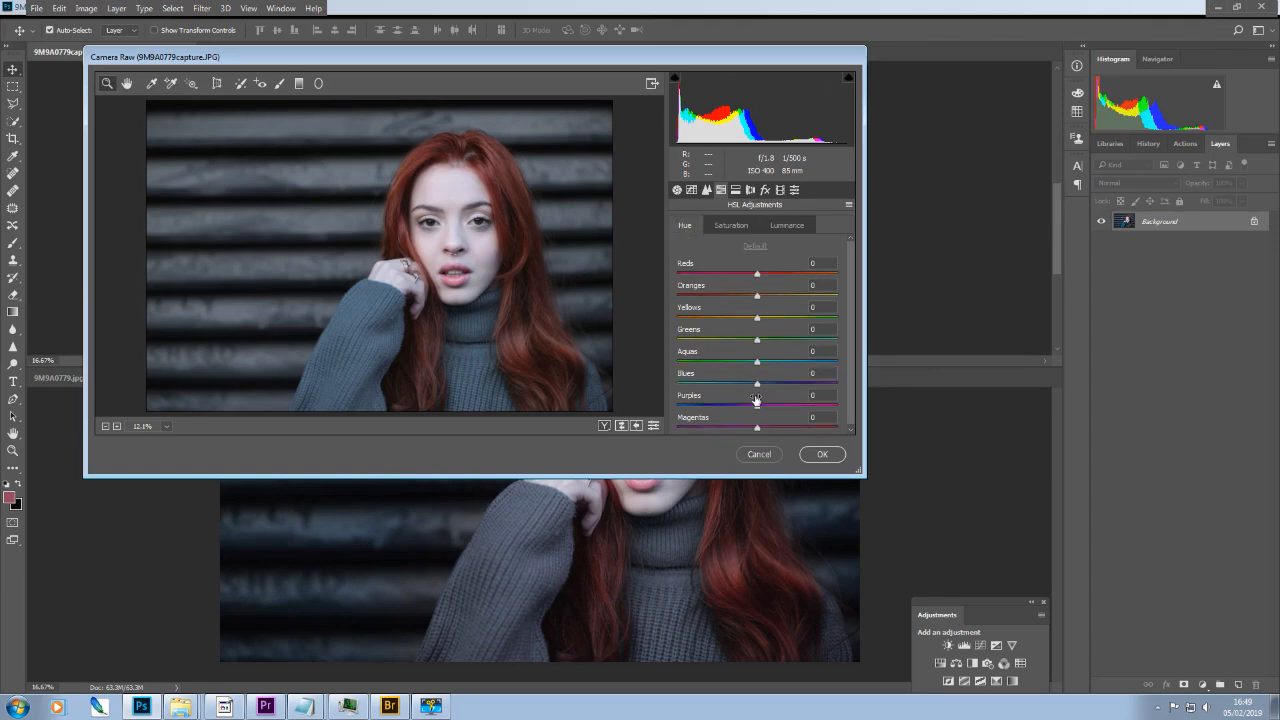
mouse_move(757, 384)
left_mouse_down()
mouse_move(774, 386)
mouse_move(767, 395)
left_mouse_up()
left_click(821, 455)
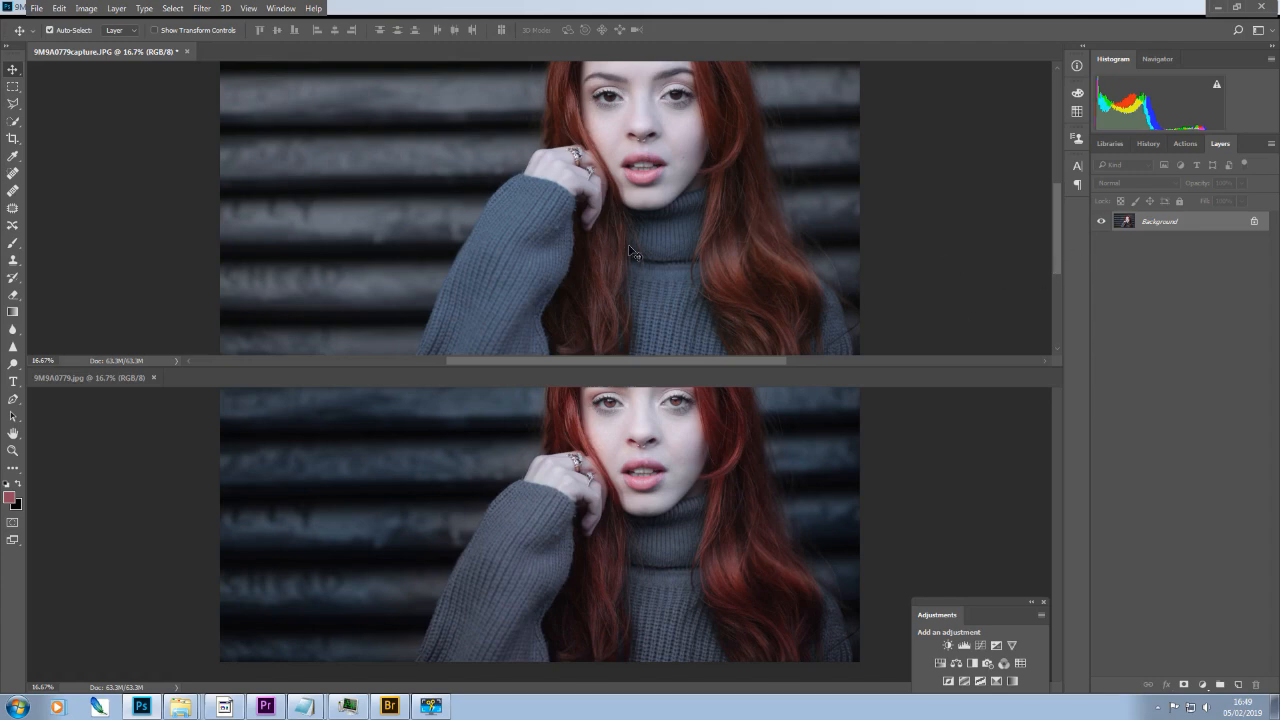
- Consolidate the two tiled images back into tabs
left_click_drag(1053, 250, 1053, 225)
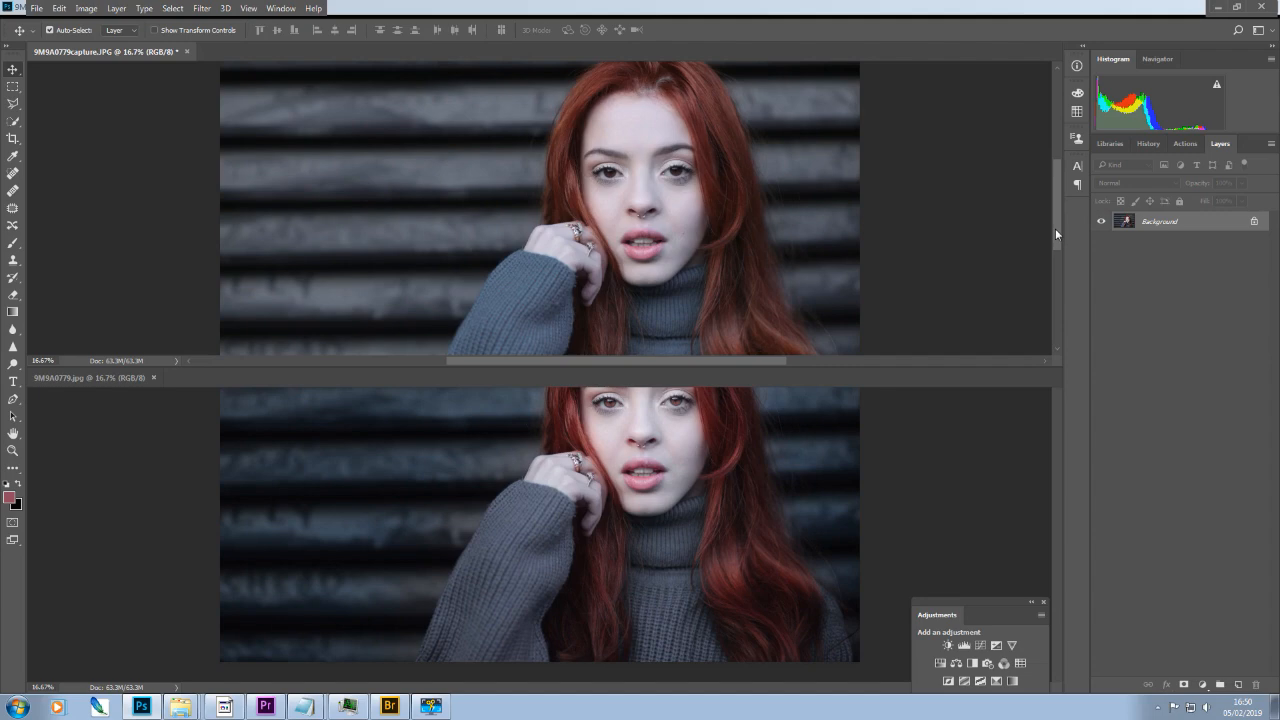
left_click(248, 9)
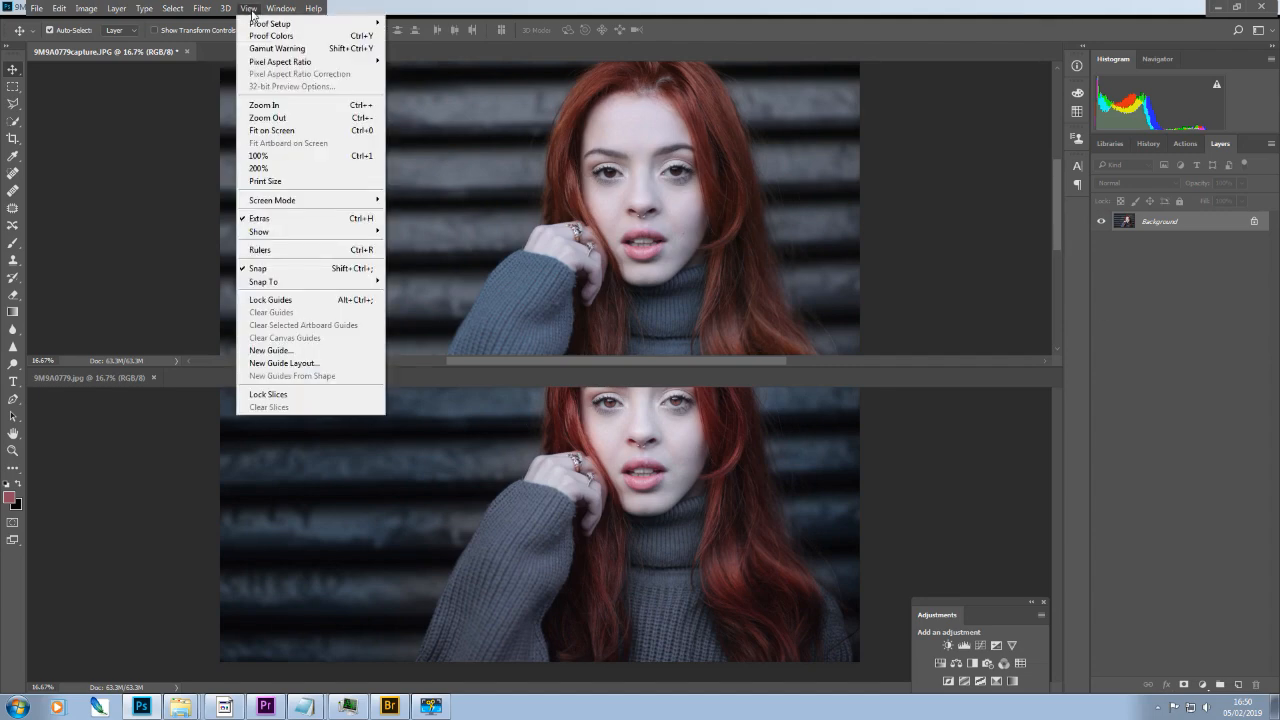
mouse_move(281, 8)
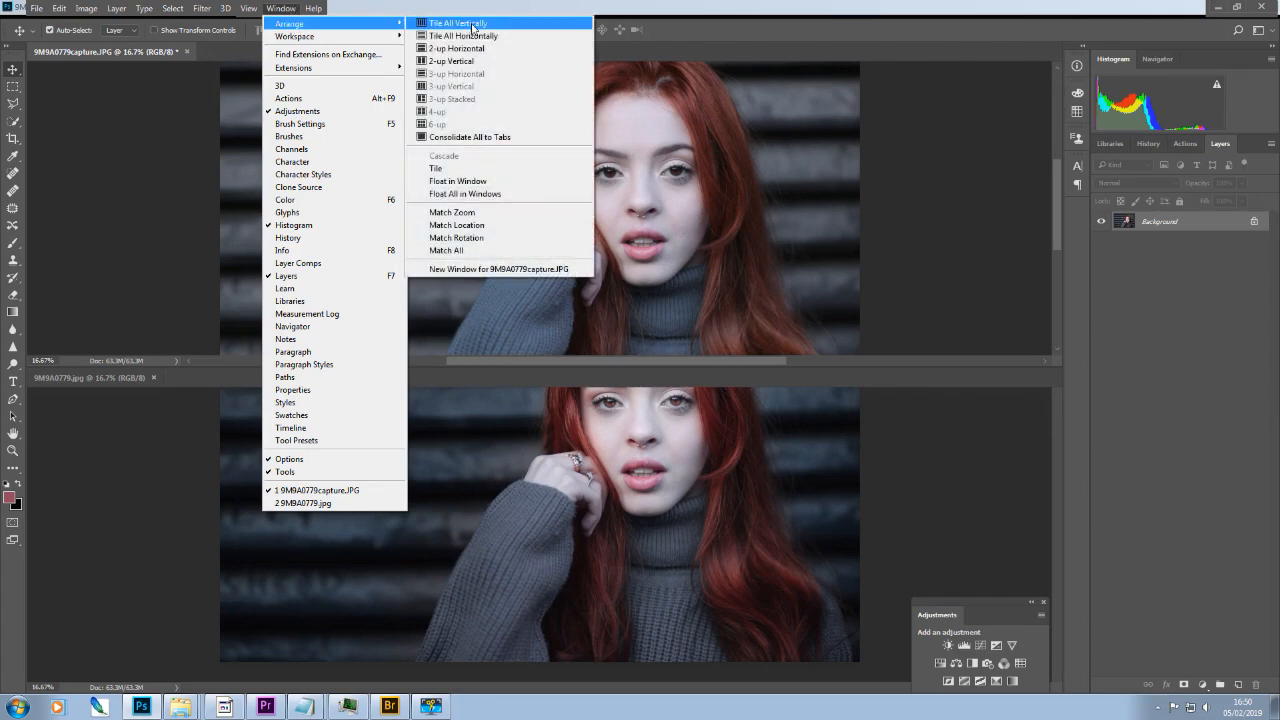
left_click(462, 136)
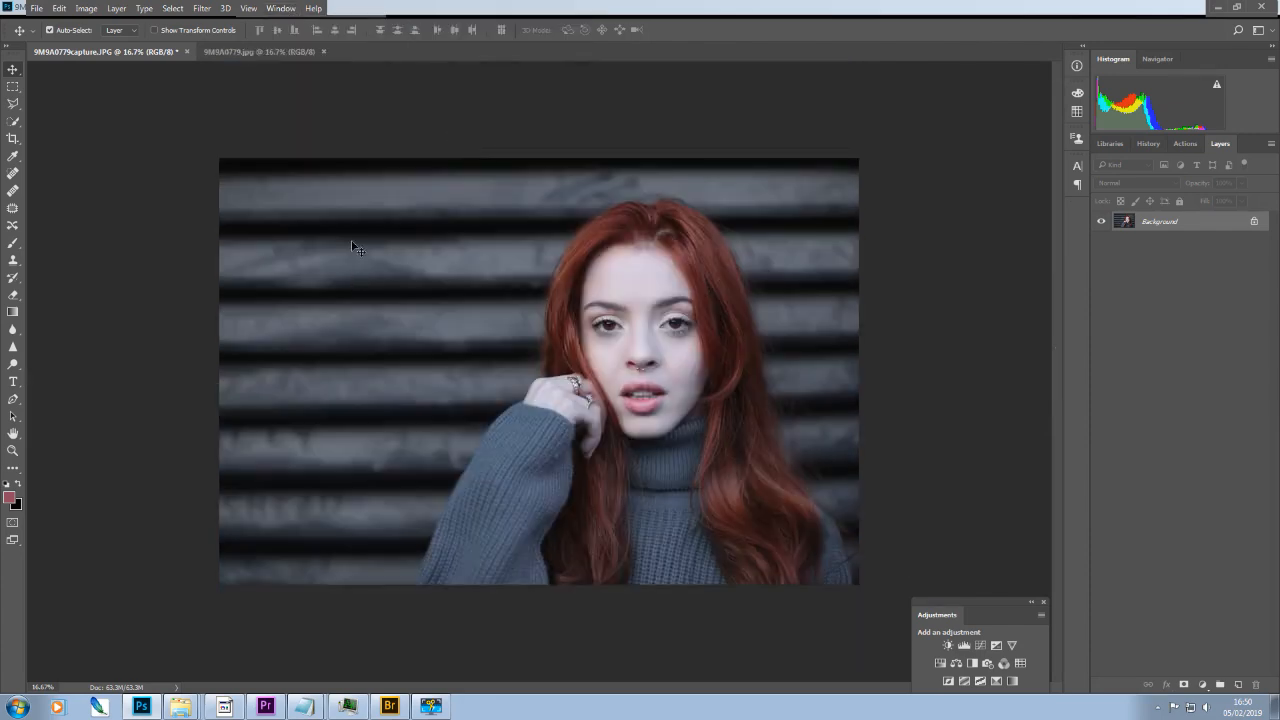
- Compare the jumper, background and hair colours of 9M9A0779capture.JPG with those of 9M9A0779.jpg, ending on 9M9A0779capture.JPG
left_click(239, 55)
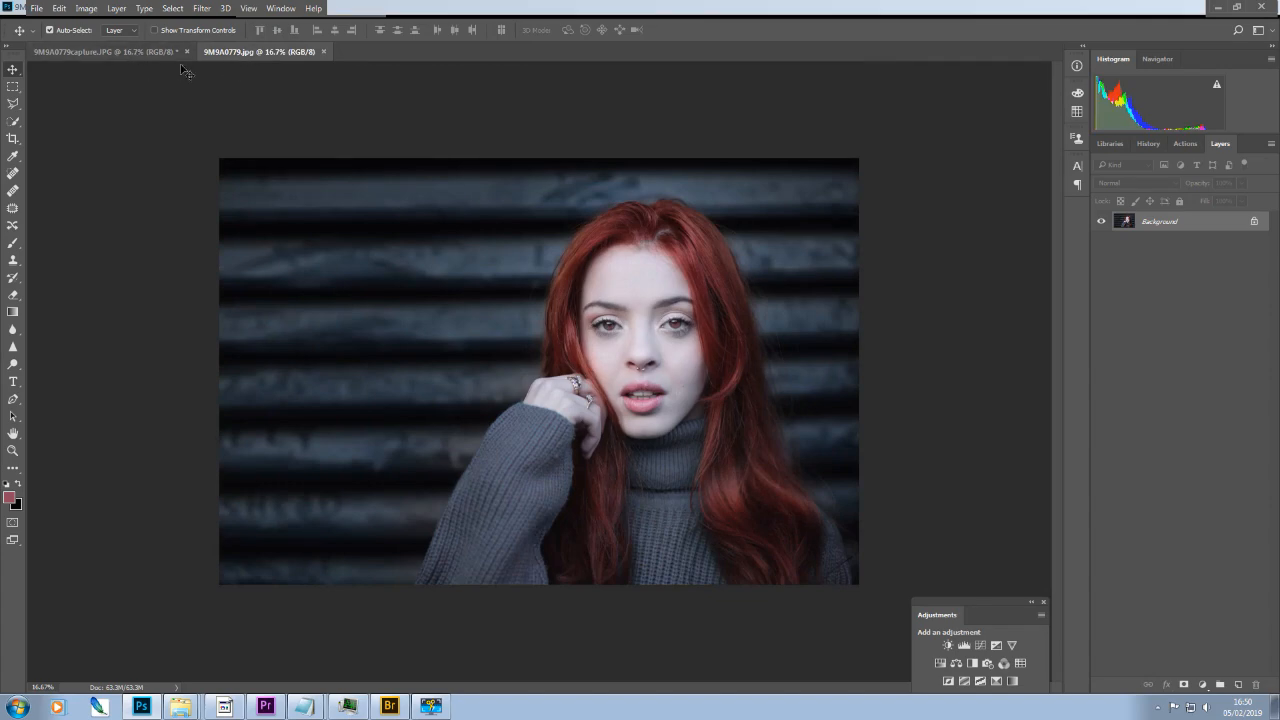
left_click(139, 51)
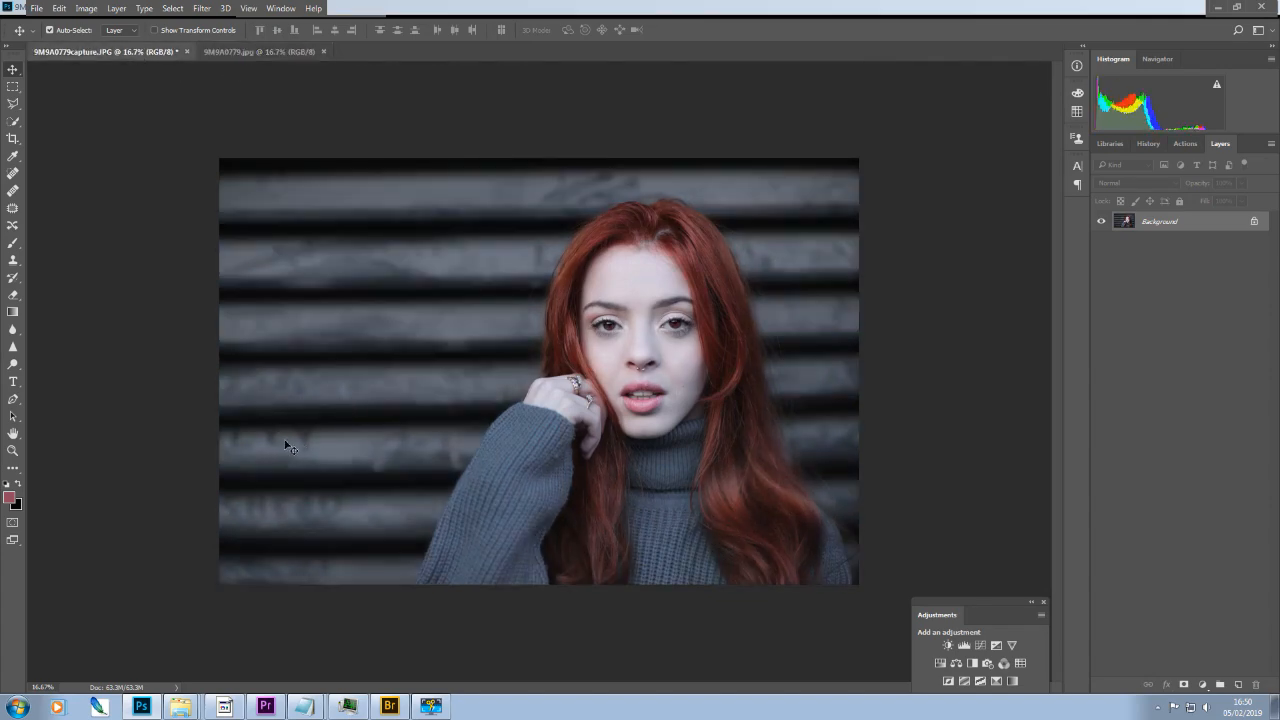
left_click(279, 54)
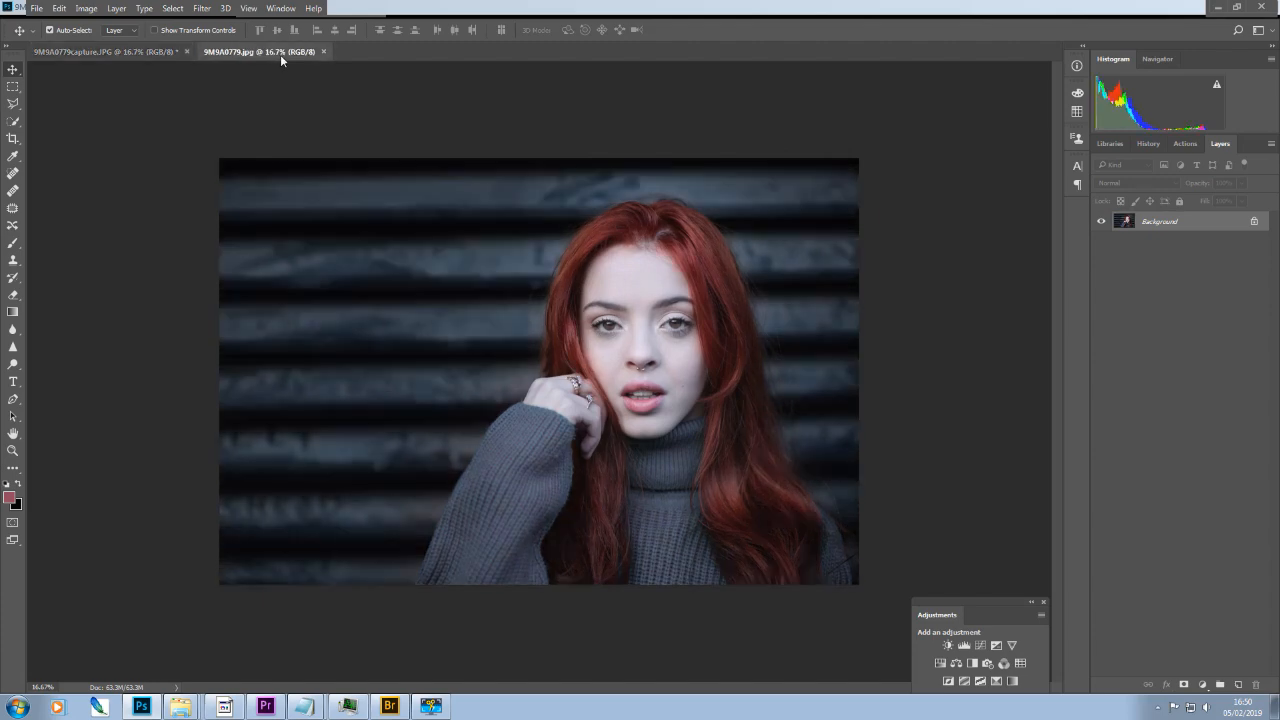
left_click(134, 50)
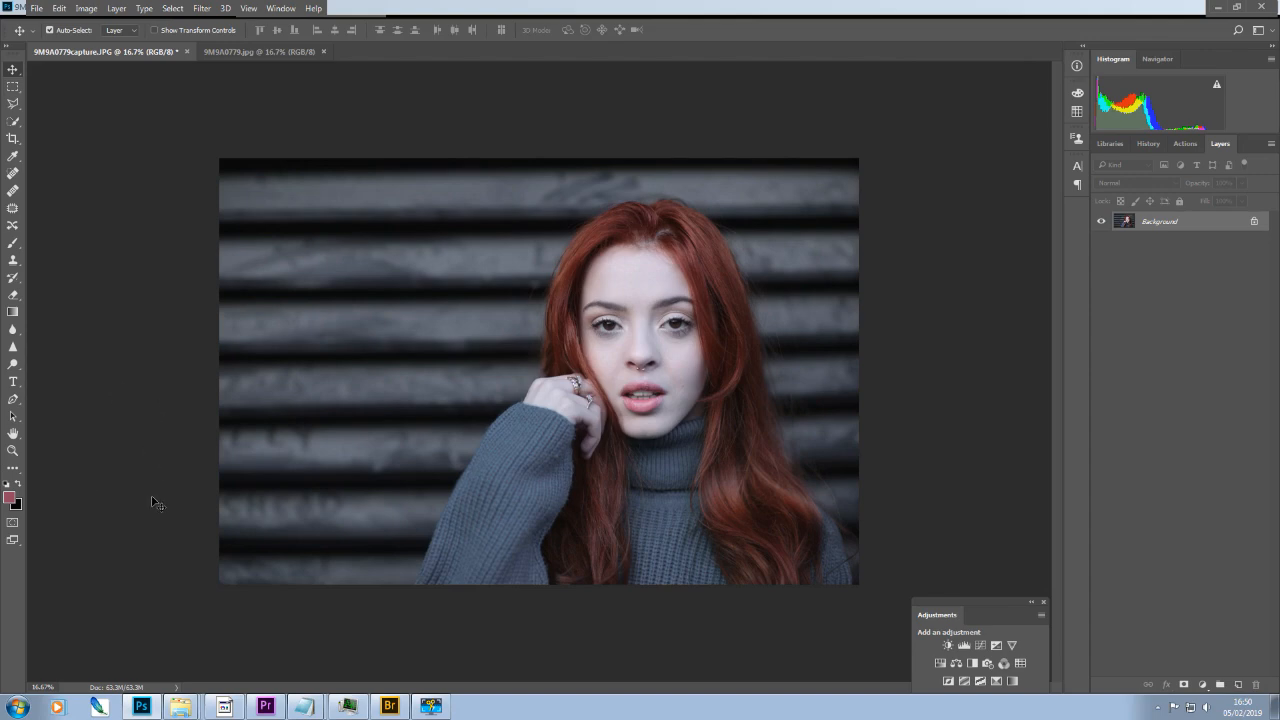
left_click(269, 48)
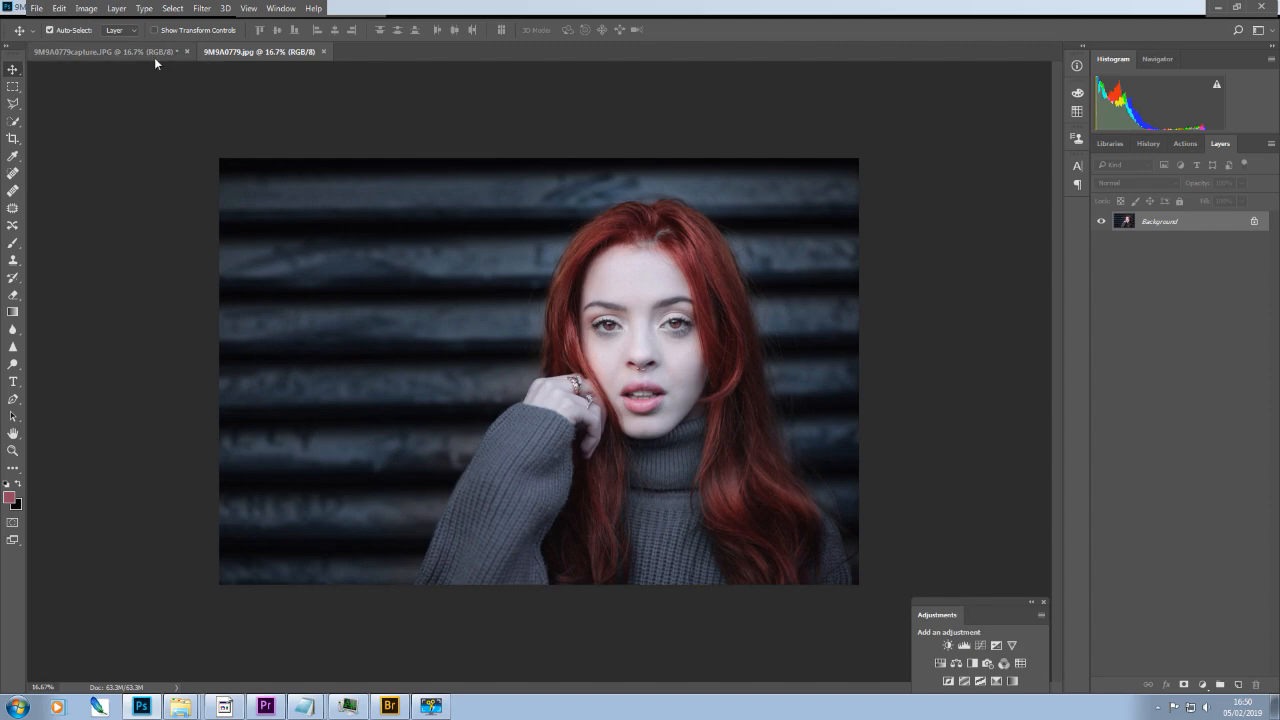
left_click(124, 54)
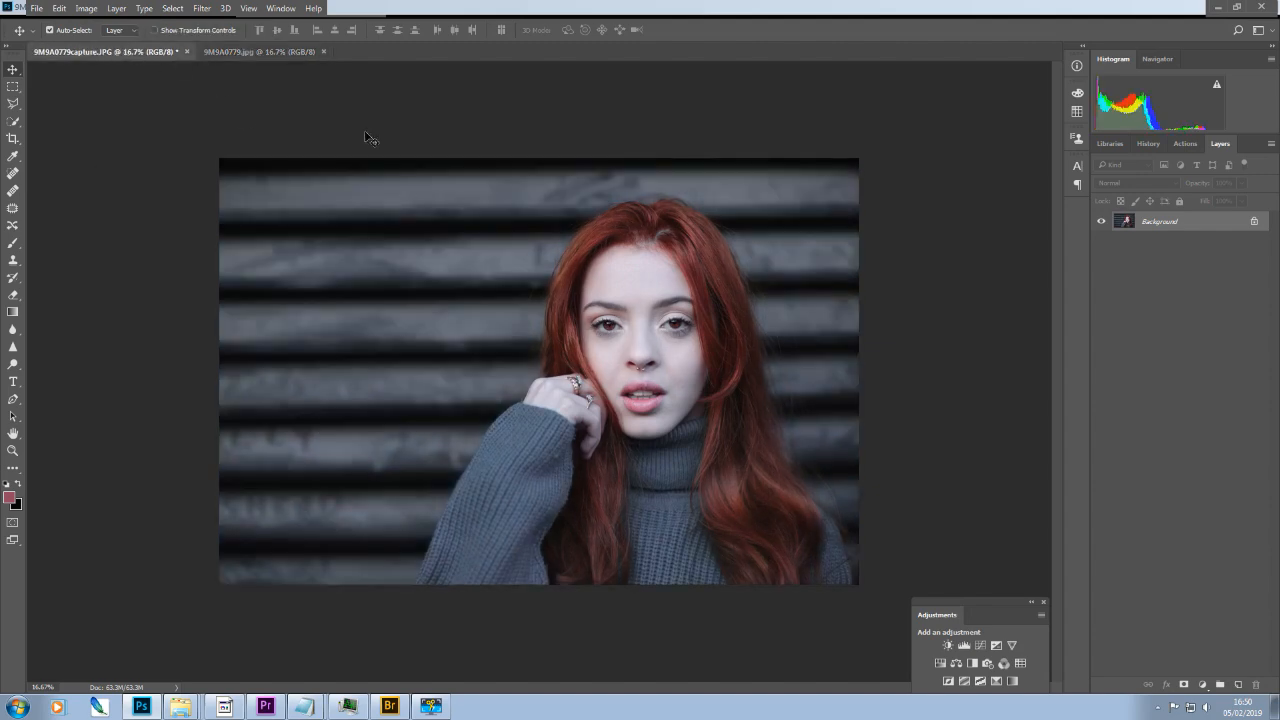
left_click(295, 52)
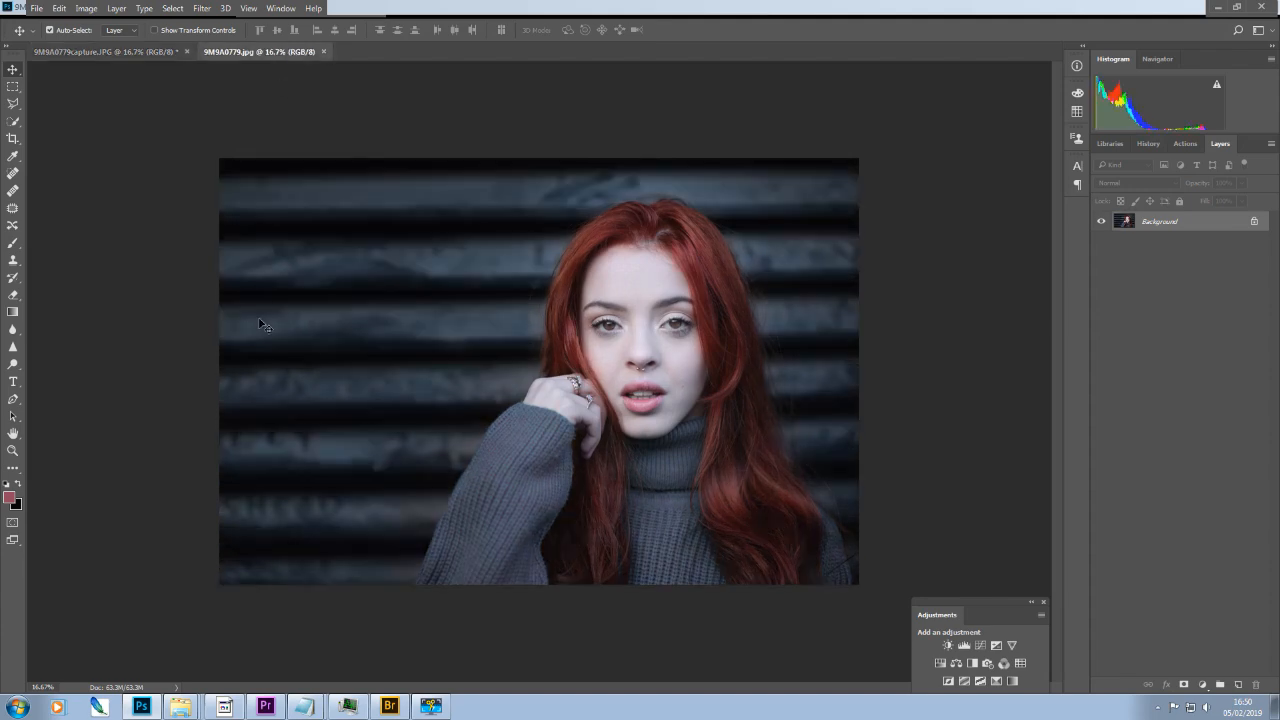
left_click(123, 52)
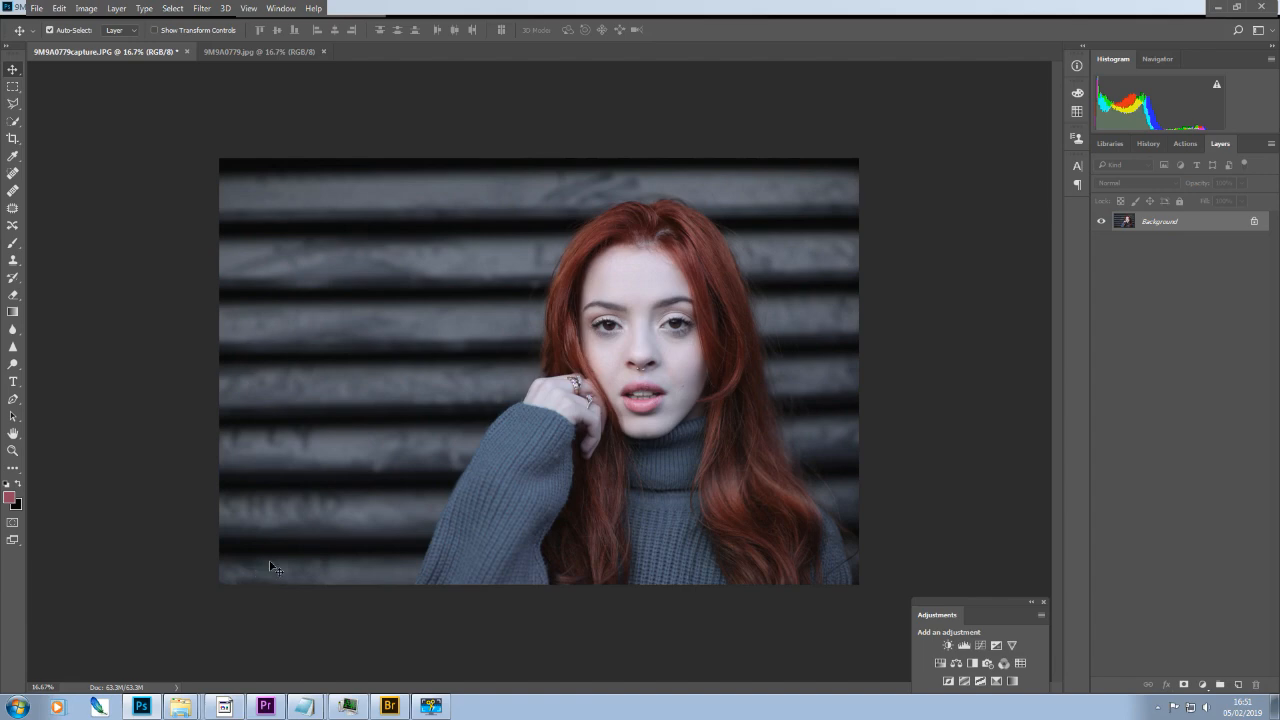
left_click(245, 52)
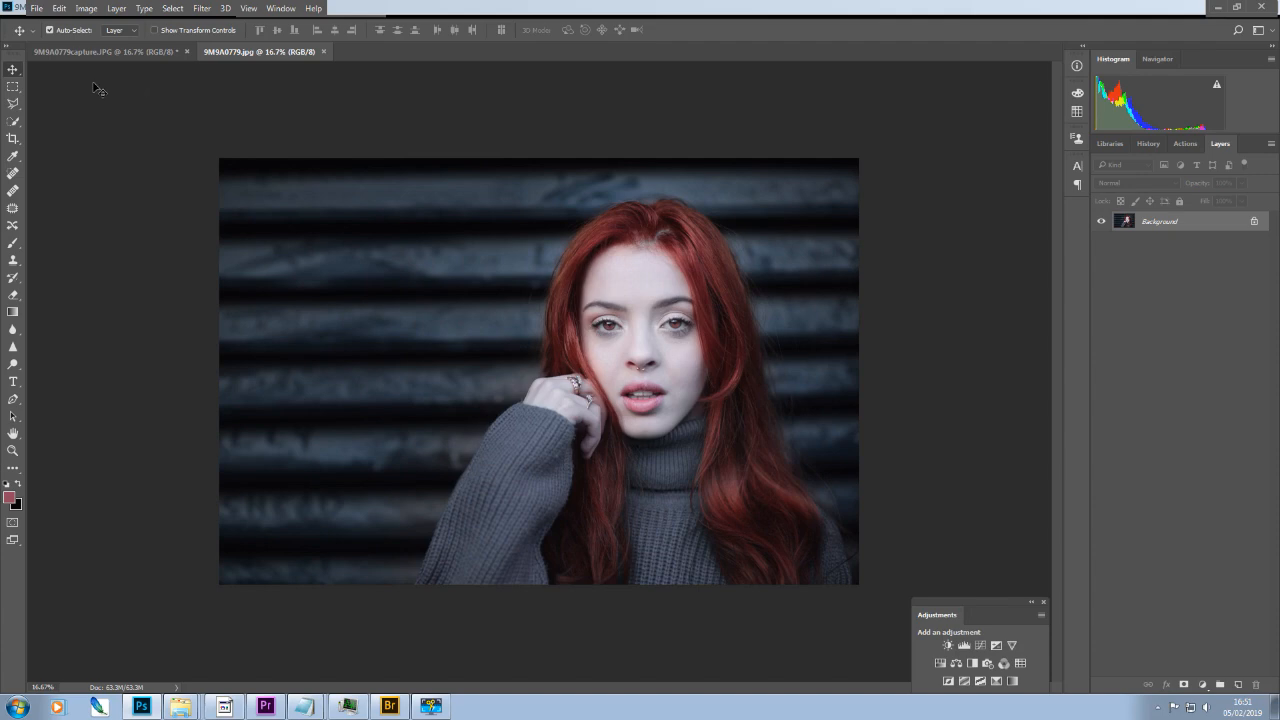
left_click(106, 51)
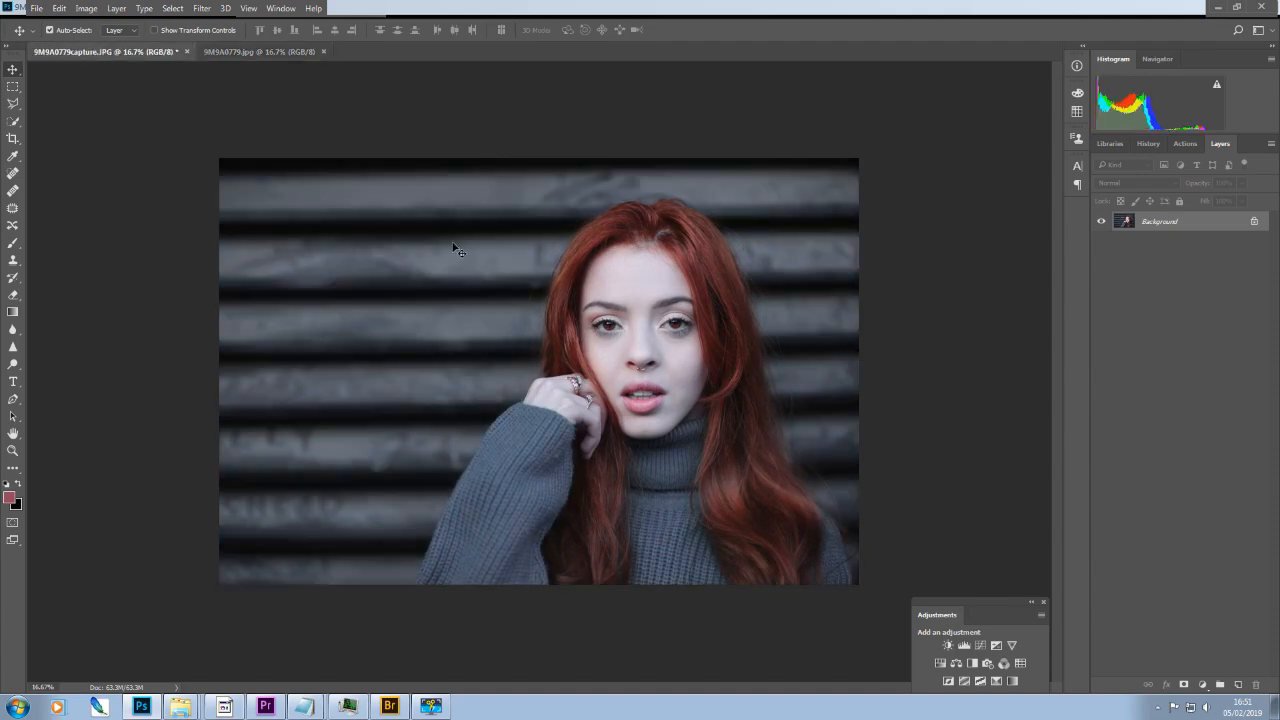